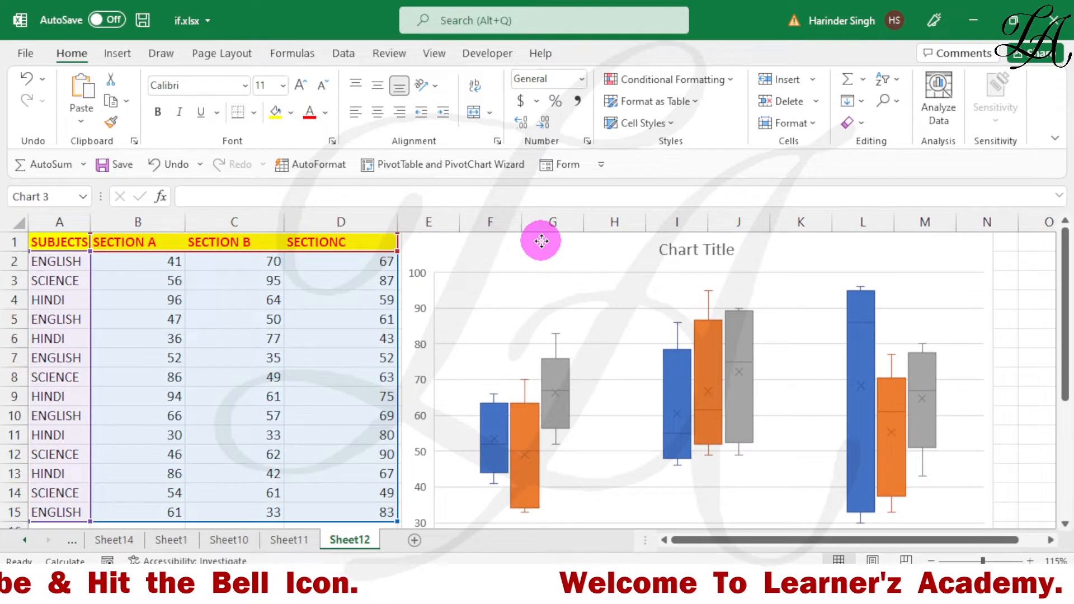
# Look over the box and whisker chart beside the marks table, including its value scale and subject axis
pyautogui.click(541, 240)
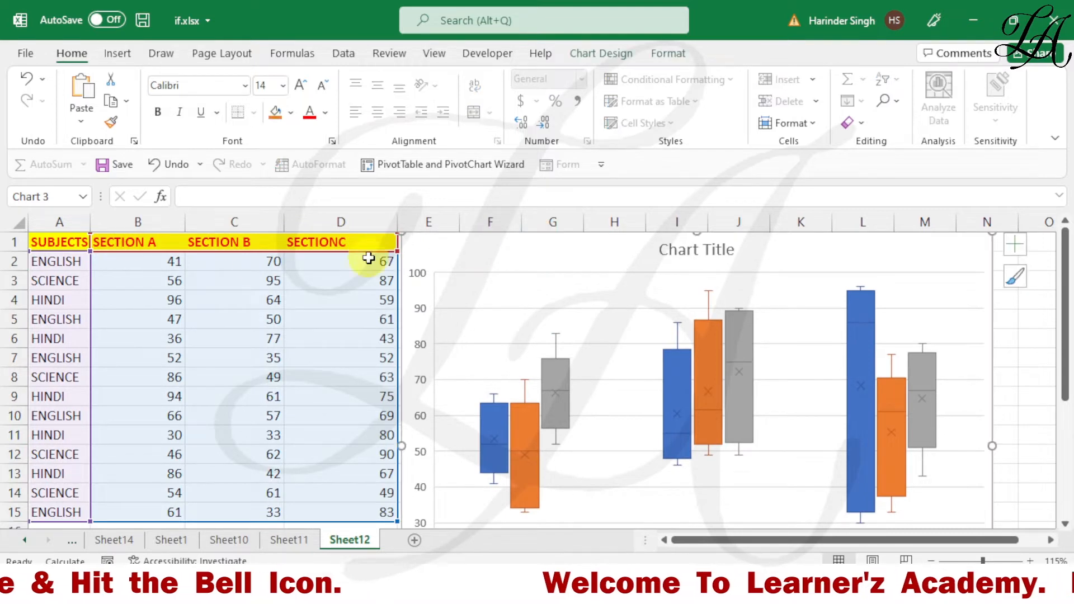
pyautogui.click(63, 317)
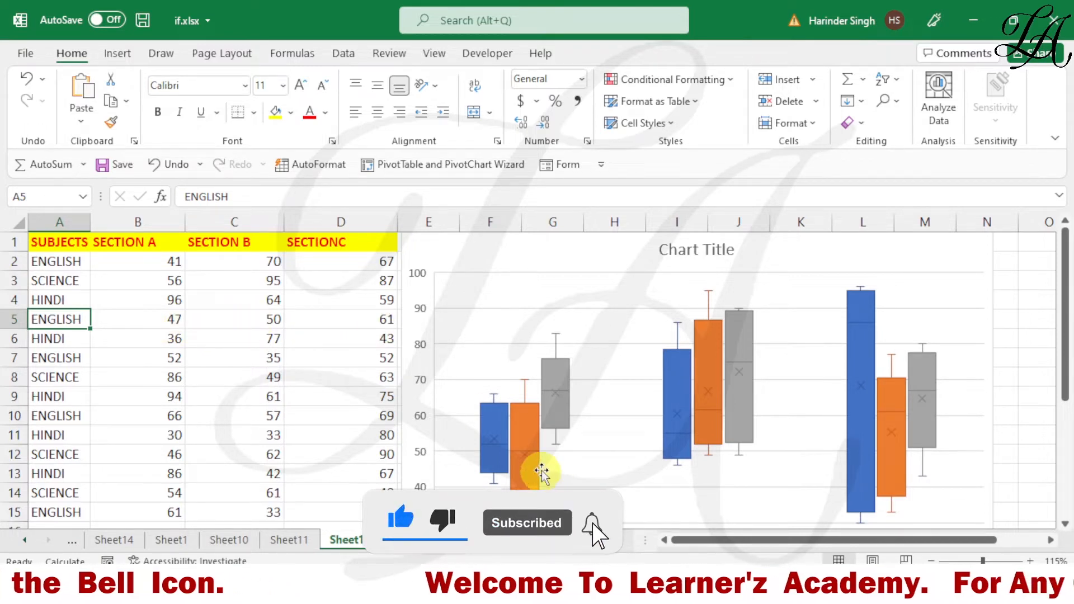
pyautogui.scroll(-3, 551, 462)
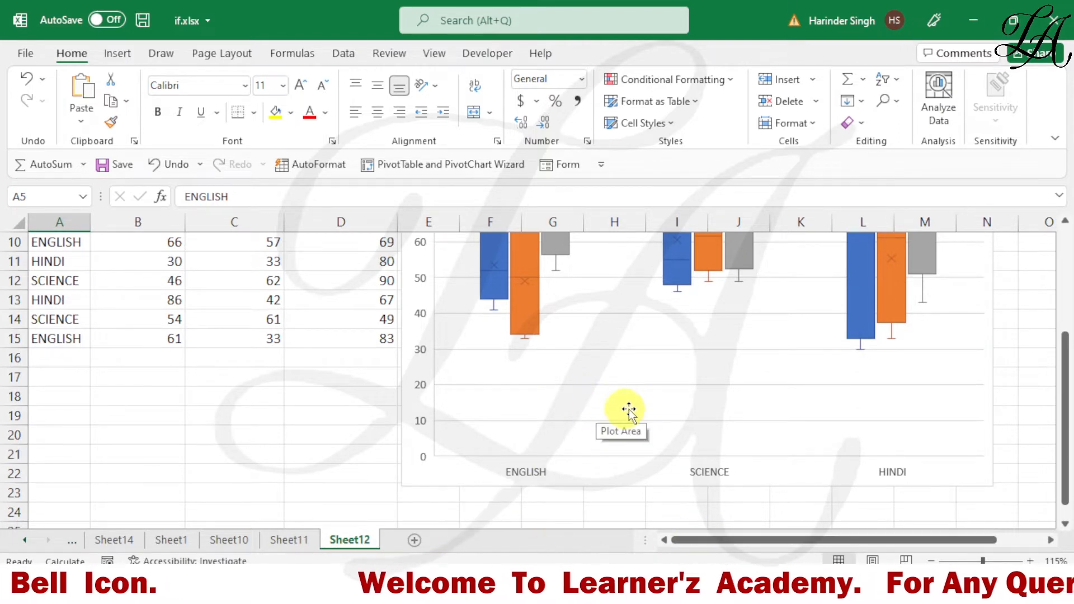
pyautogui.scroll(2, 778, 380)
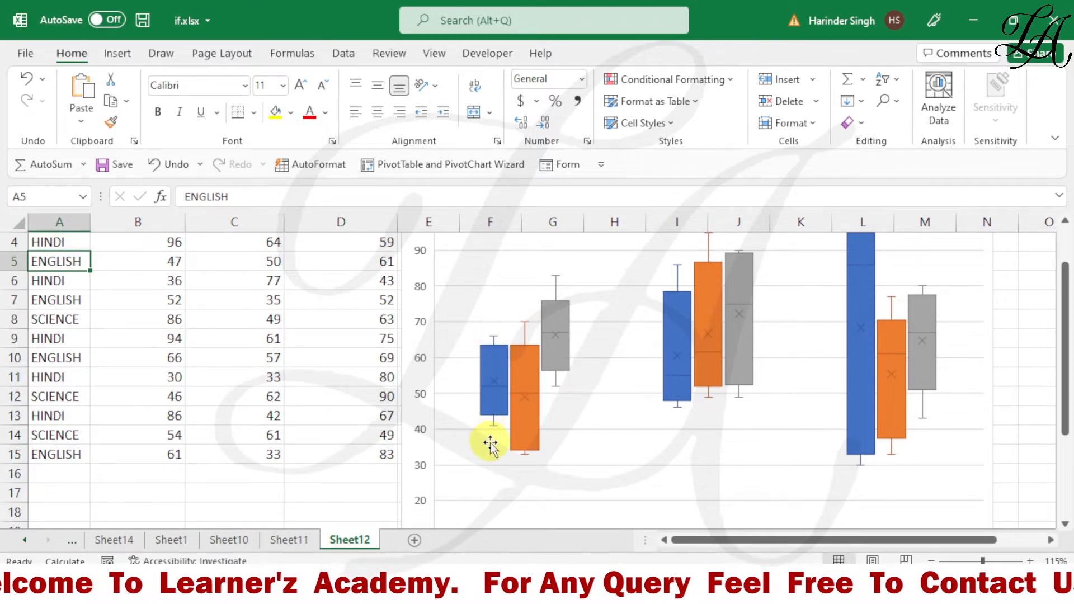
pyautogui.moveTo(496, 427)
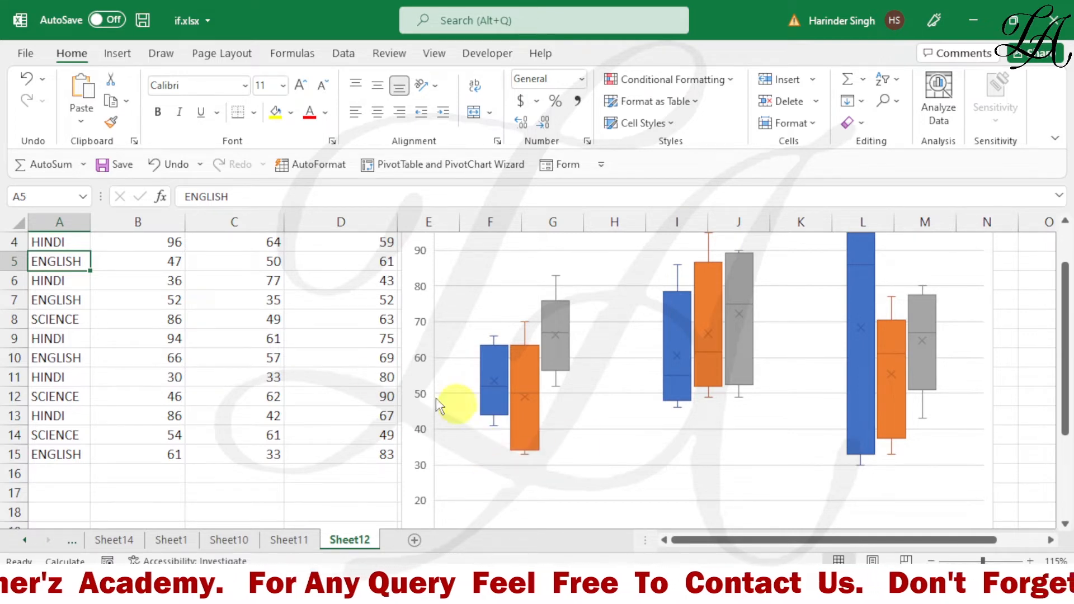
pyautogui.scroll(1, 258, 380)
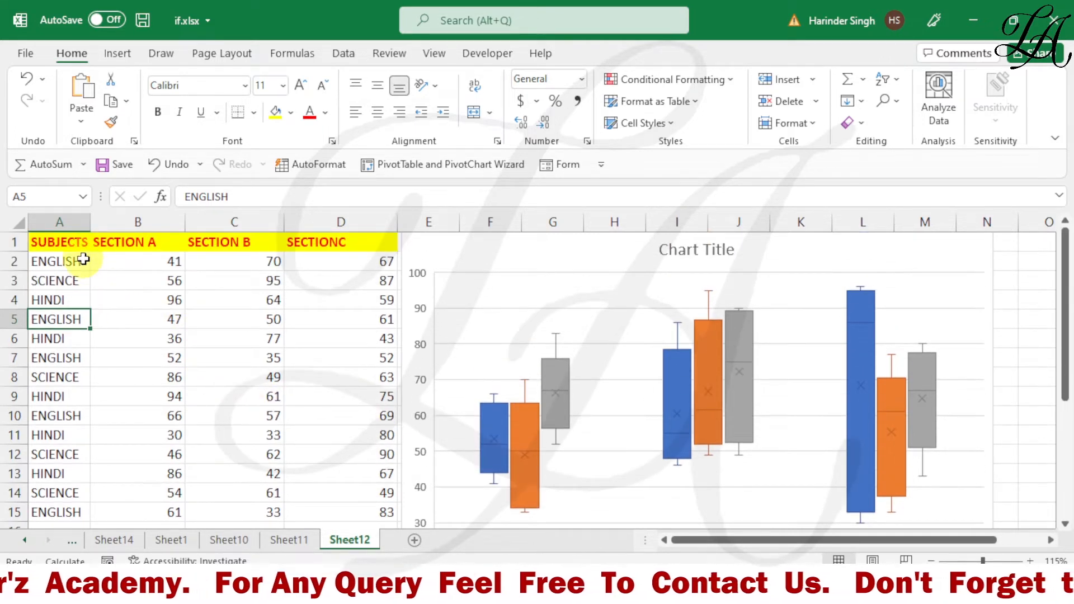
# Review the ENGLISH marks in the SECTION A column, going through cells B2, B5, B7, B10 and B15
pyautogui.click(146, 264)
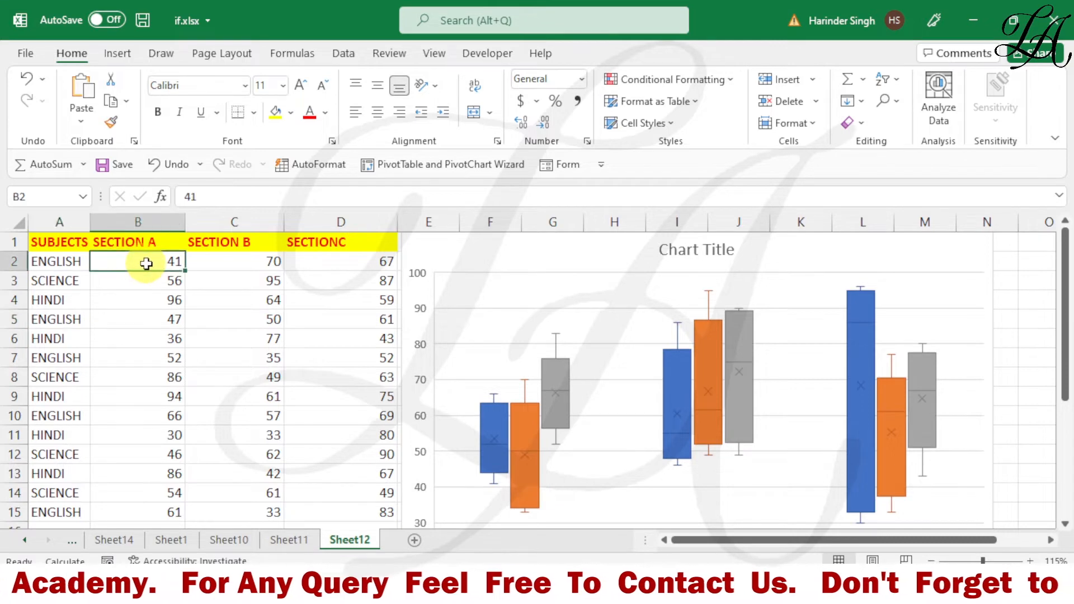
pyautogui.click(164, 323)
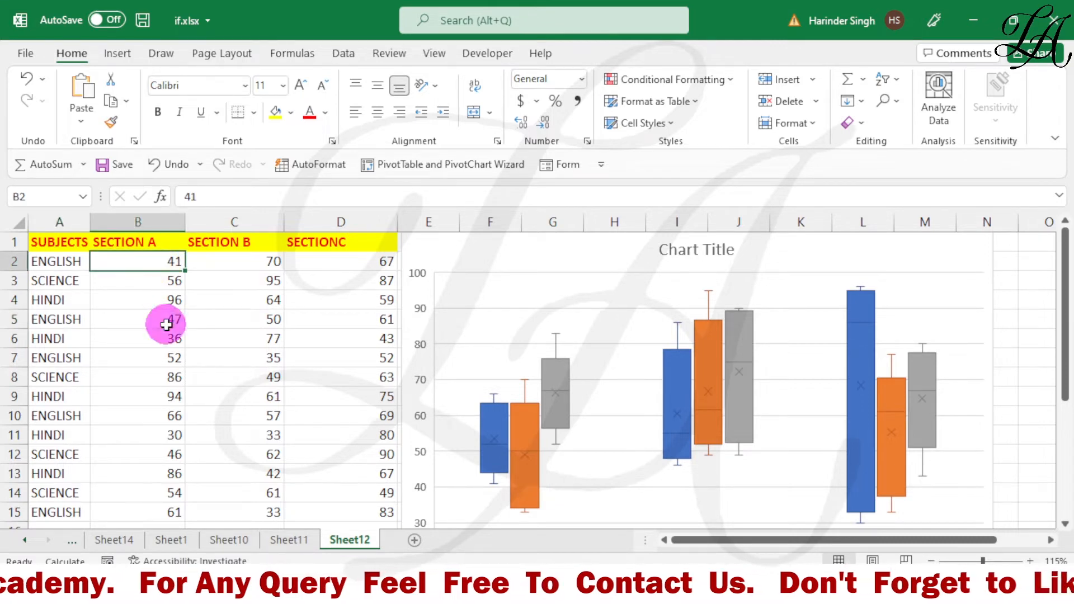
pyautogui.click(171, 358)
pyautogui.click(166, 419)
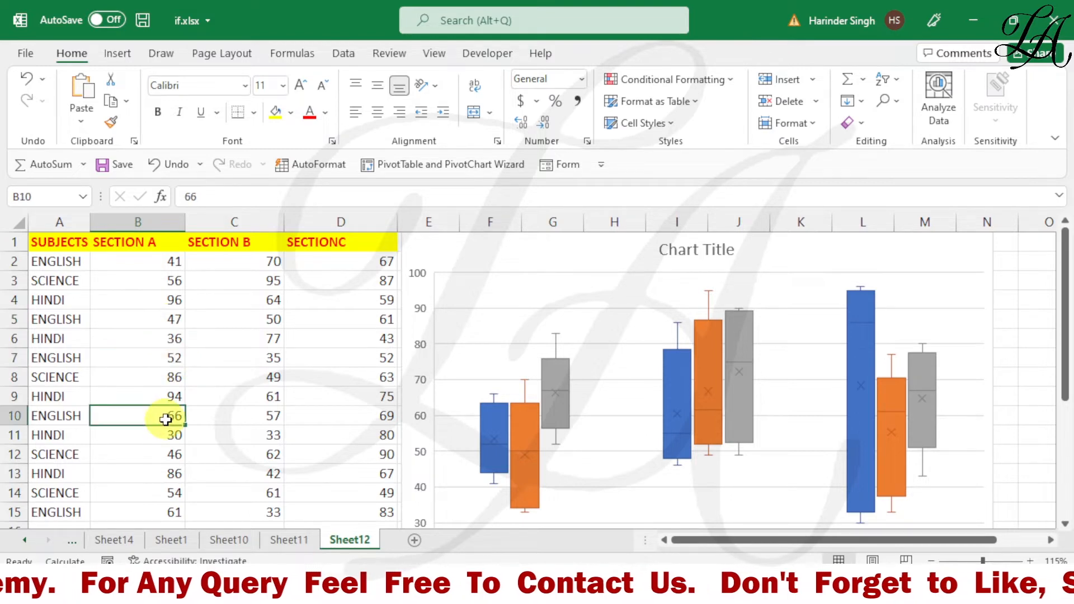
pyautogui.click(159, 514)
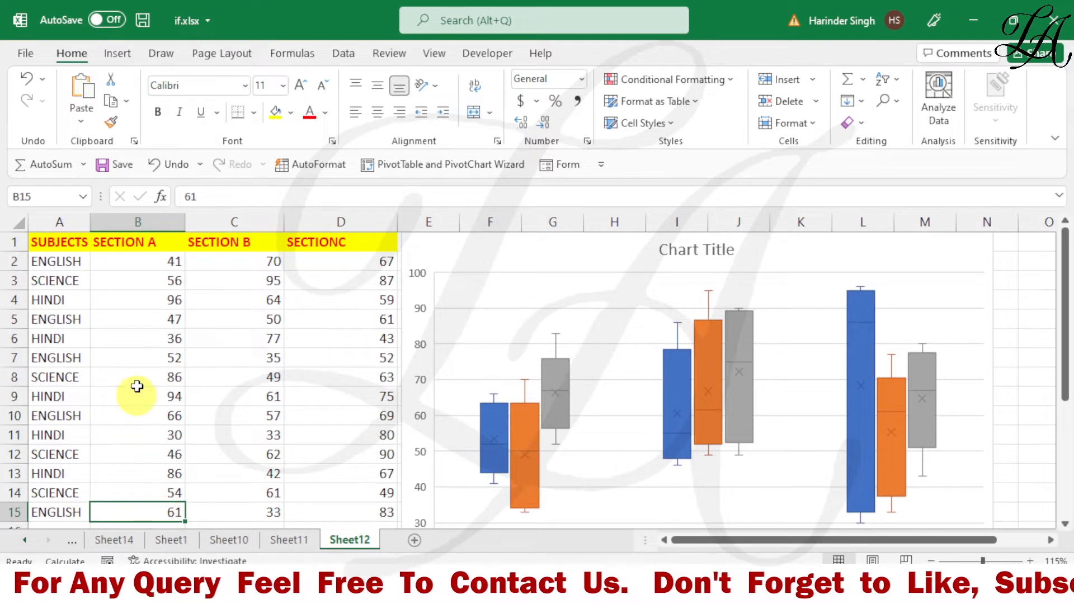
pyautogui.click(151, 260)
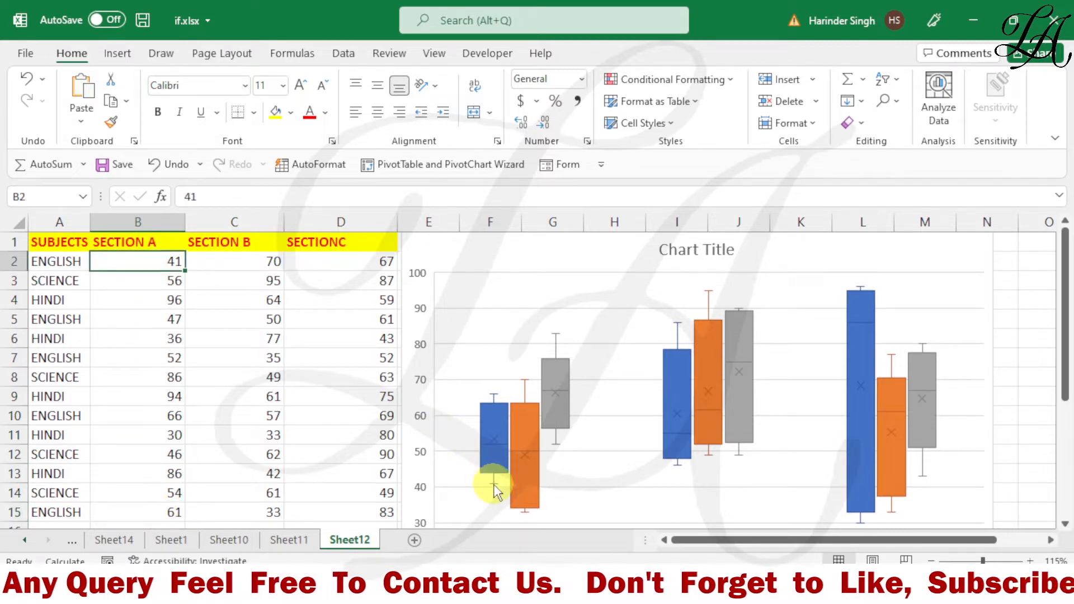
# Compare the whisker ends of the ENGLISH box for SECTION A with the marks in the table, including cell B10
pyautogui.moveTo(495, 492)
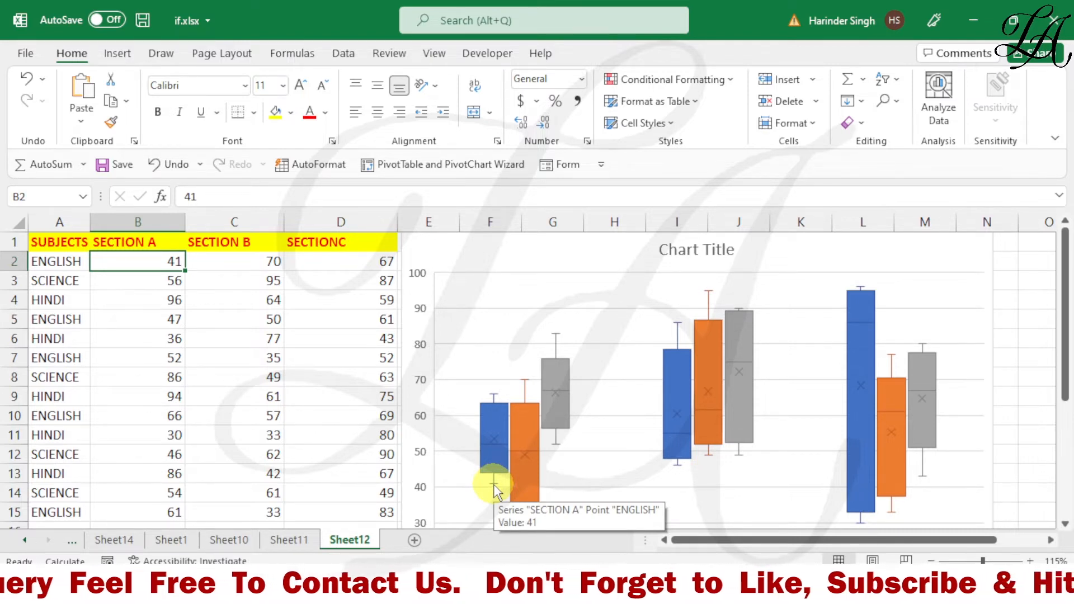
pyautogui.moveTo(498, 397)
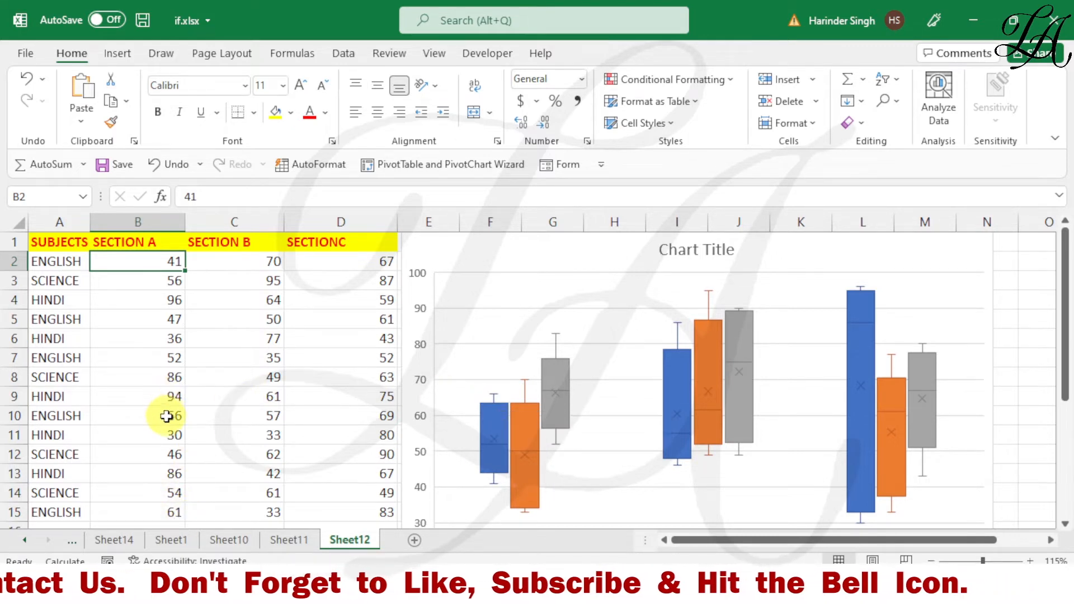
pyautogui.click(166, 419)
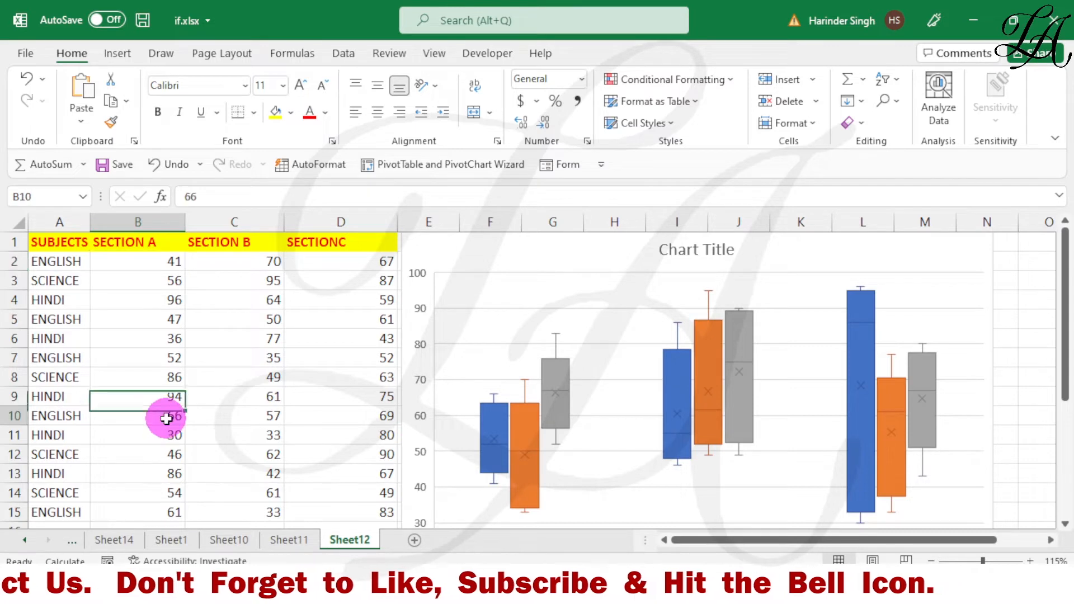
pyautogui.write('66')
pyautogui.hotkey('ctrl', 'Return')
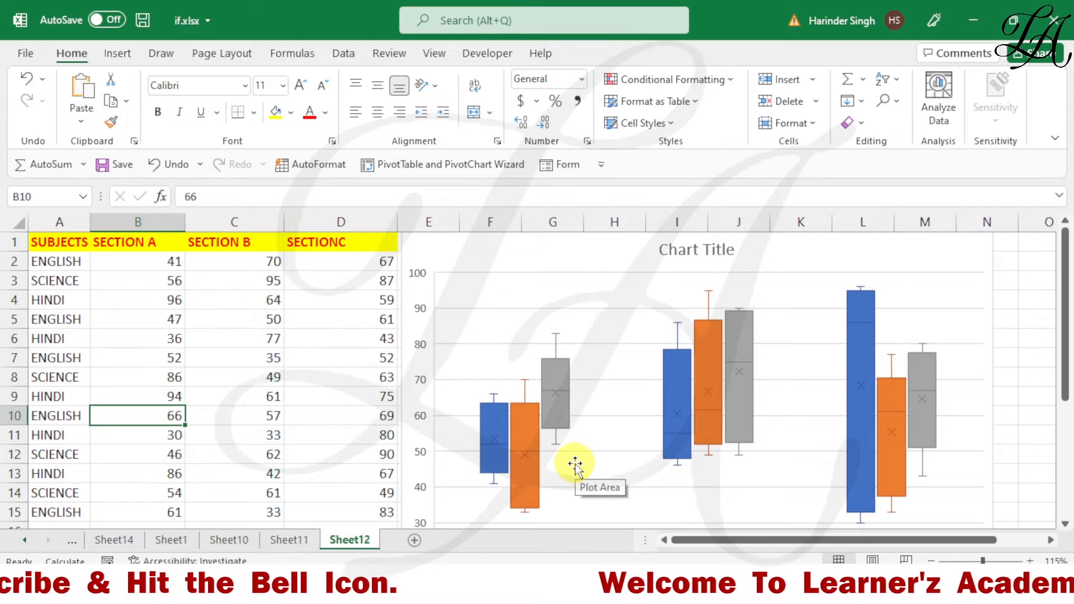
pyautogui.moveTo(496, 491)
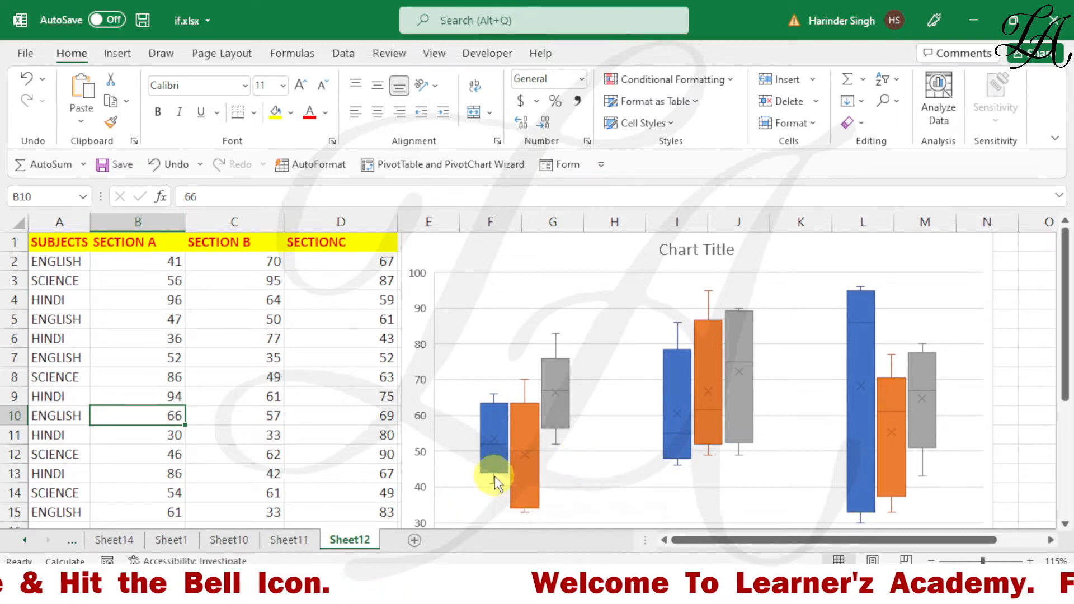
# Inspect the lower edge, middle and upper edge of the SECTION A box for ENGLISH in the chart
pyautogui.click(493, 479)
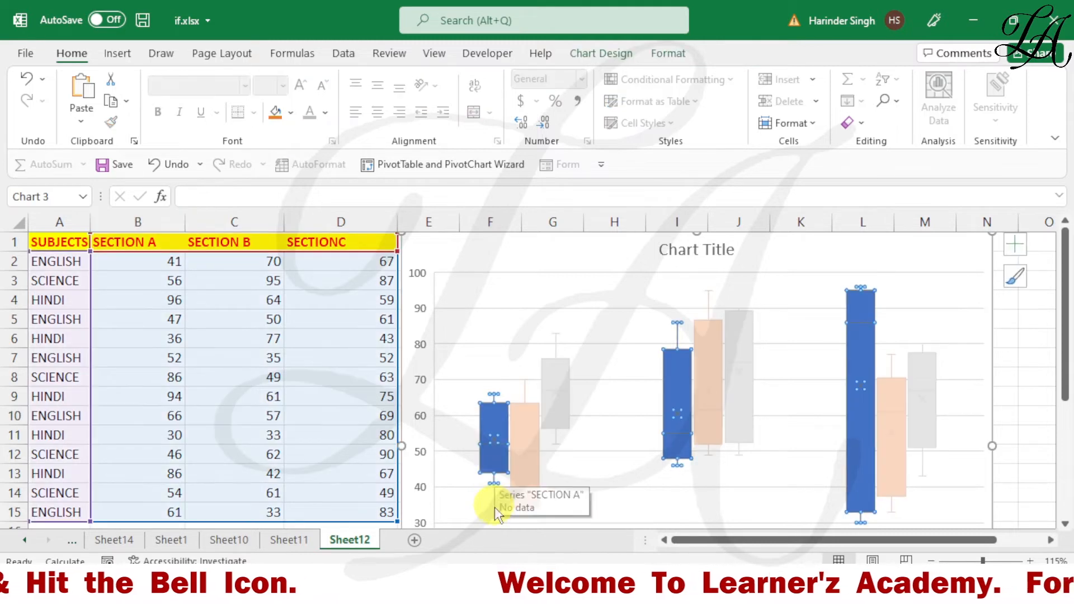
pyautogui.click(491, 488)
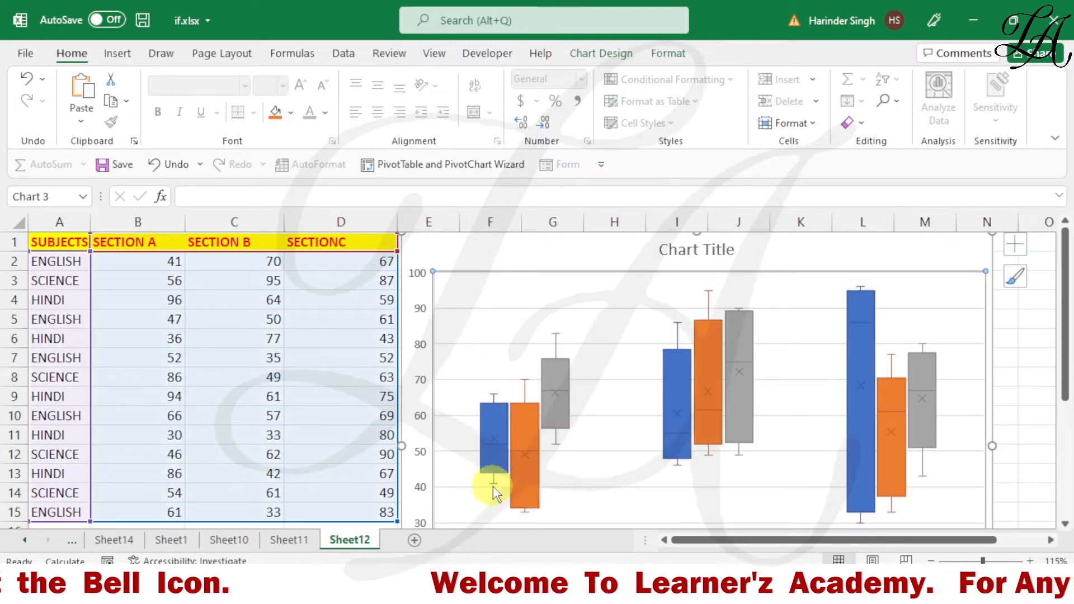
pyautogui.moveTo(493, 473)
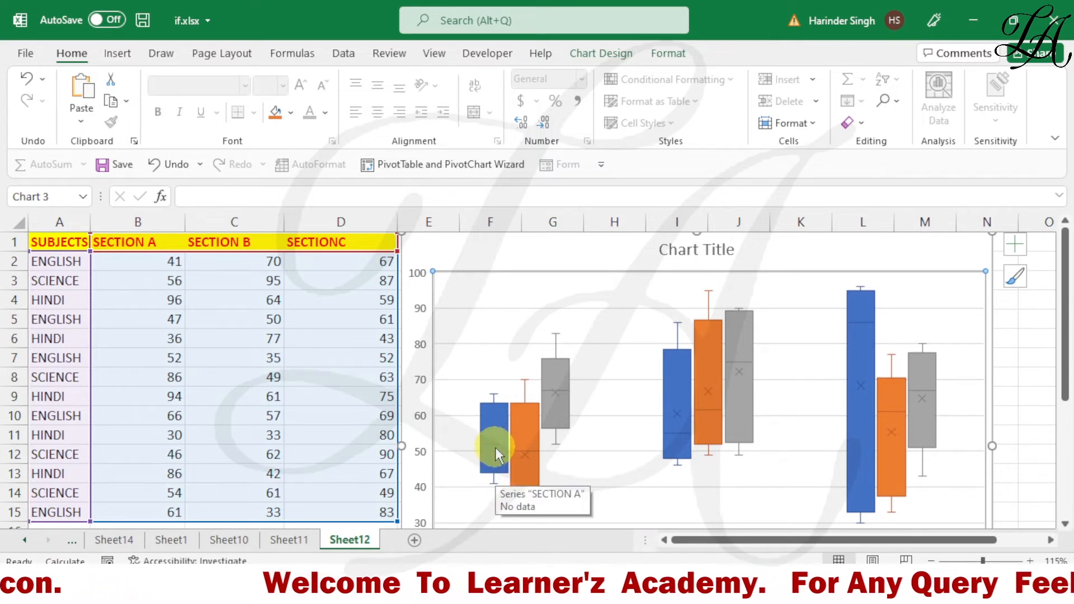
pyautogui.moveTo(498, 450)
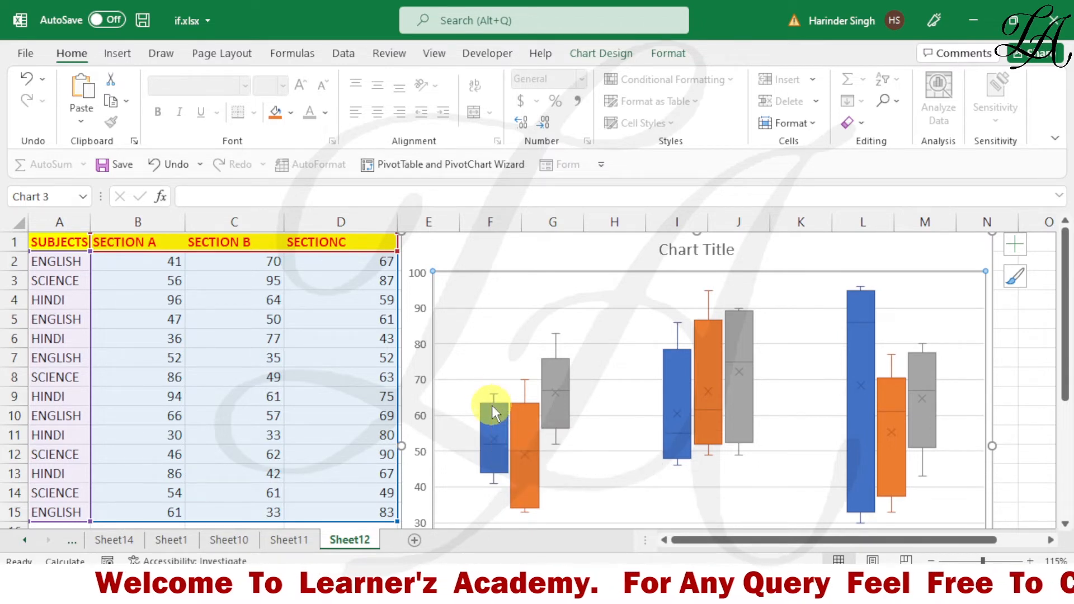
pyautogui.moveTo(493, 404)
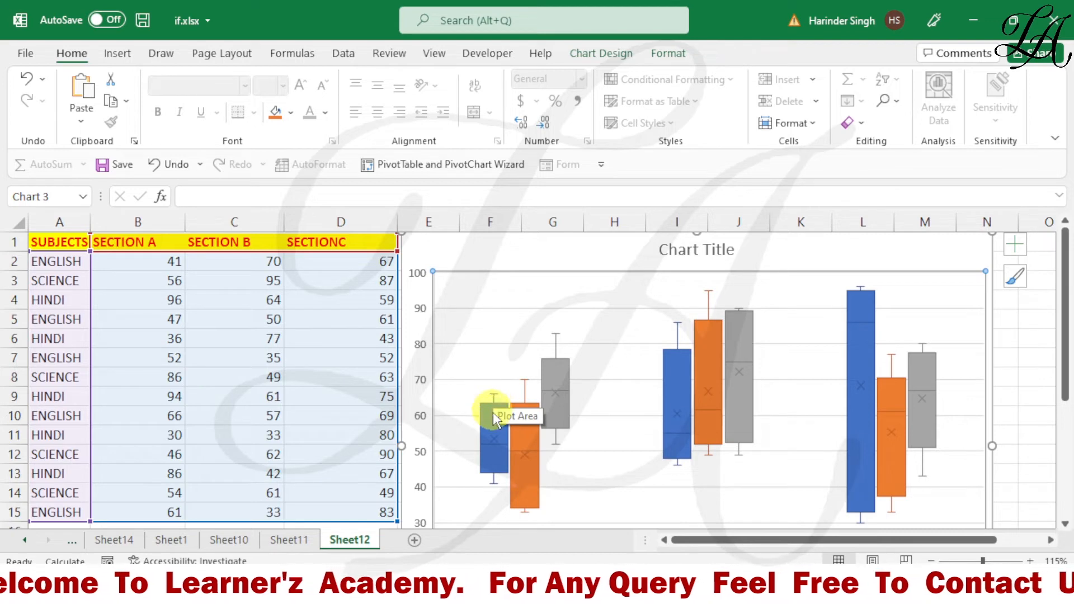
# Add data labels to the SECTION A series in the box and whisker chart
pyautogui.click(495, 482)
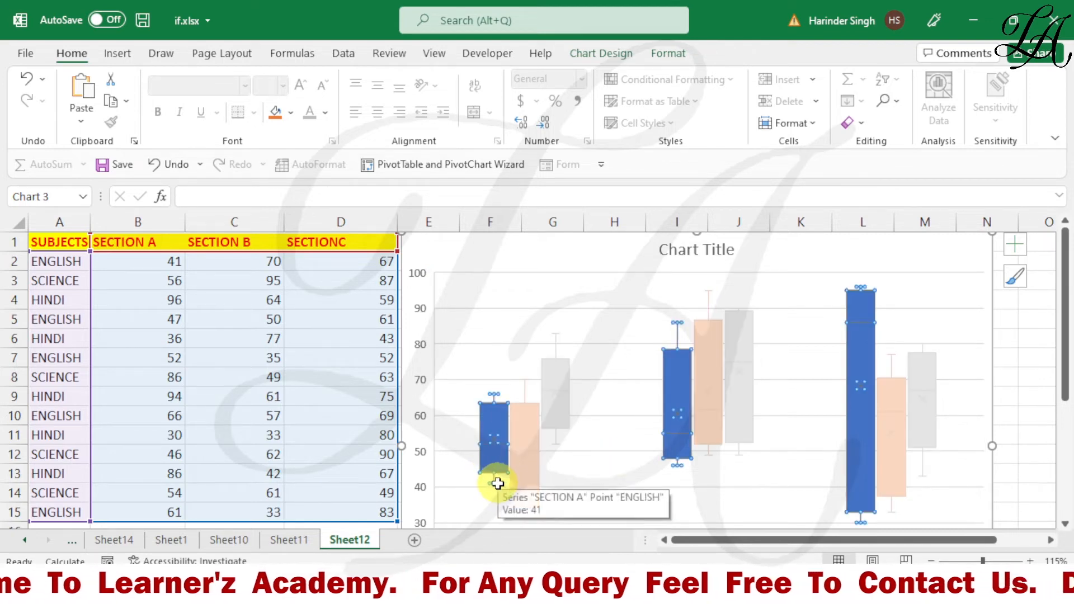
pyautogui.rightClick(498, 483)
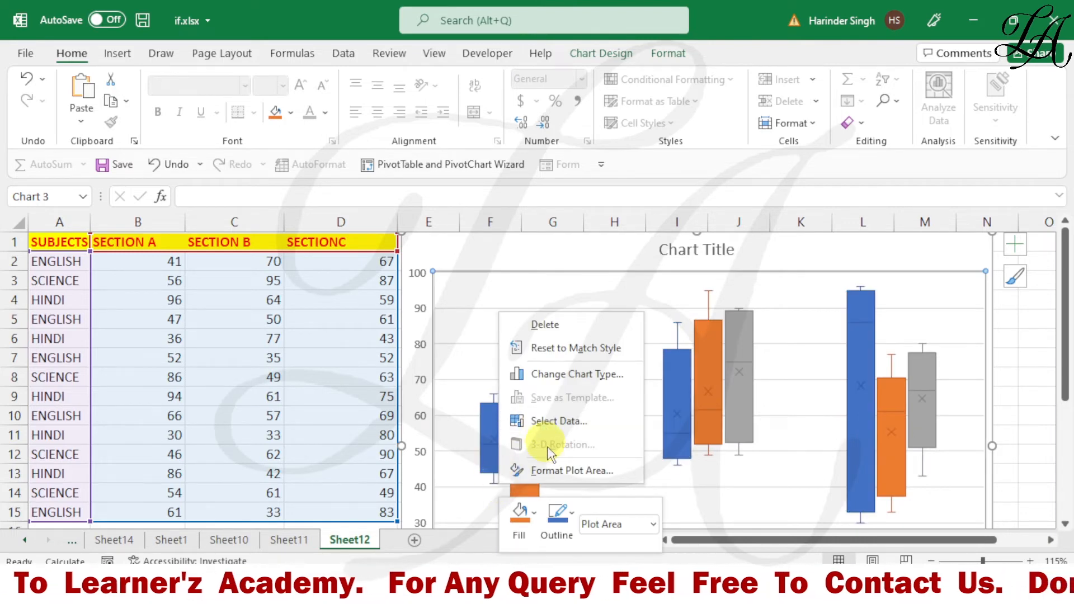
pyautogui.click(487, 492)
pyautogui.click(490, 480)
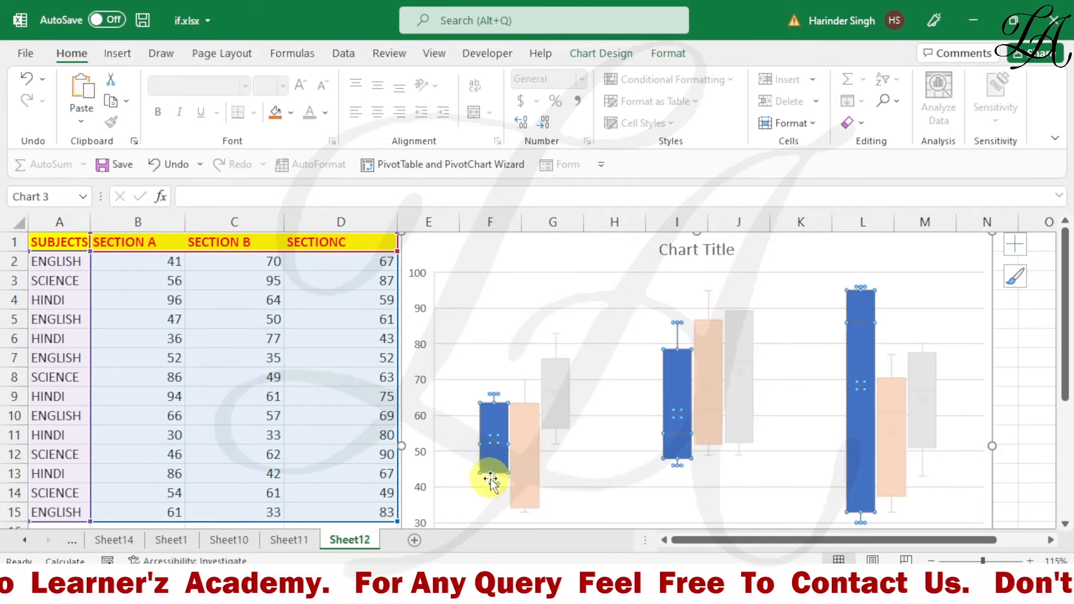
pyautogui.rightClick(491, 474)
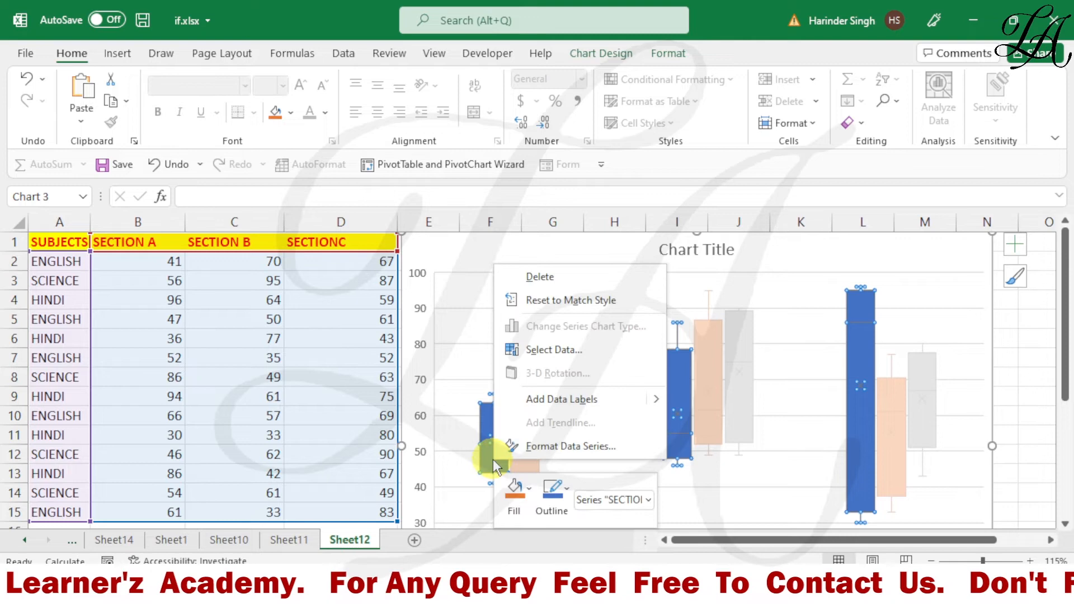
pyautogui.click(551, 399)
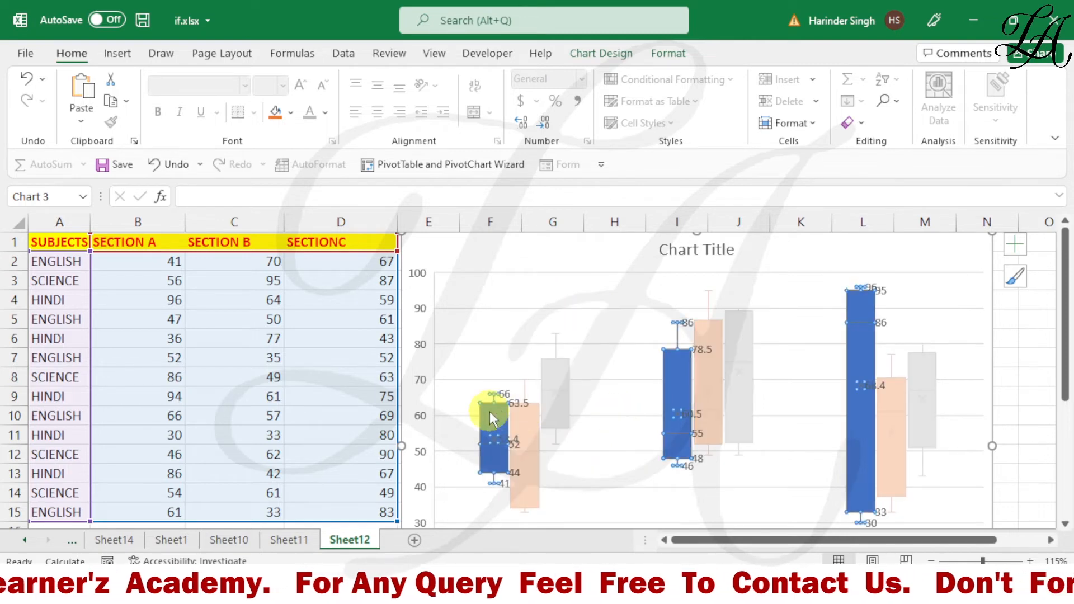
pyautogui.click(582, 492)
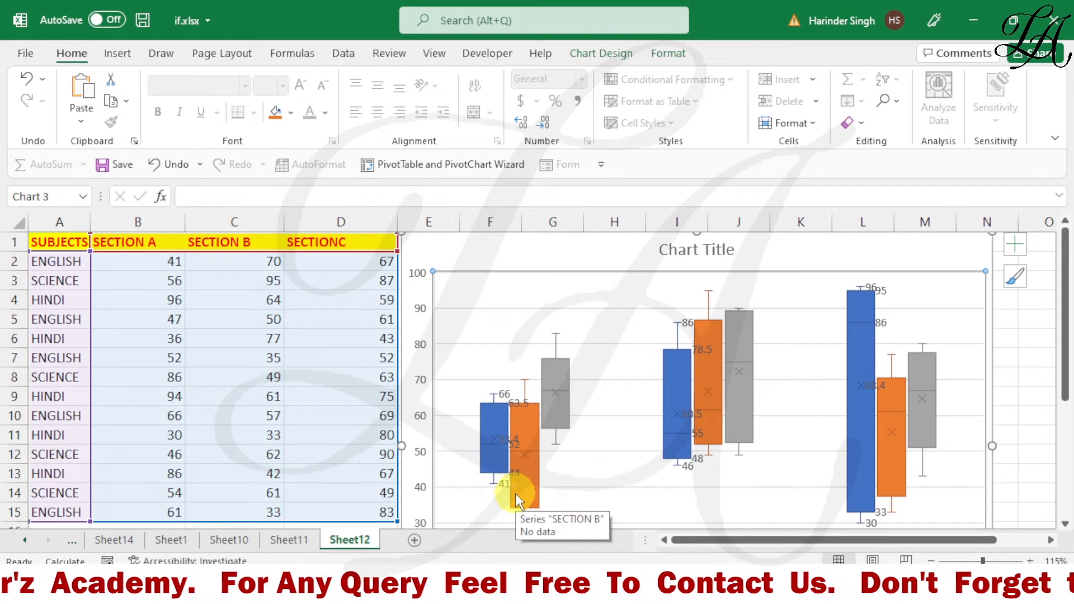
# Enlarge the sheet and examine the labelled SECTION A values, along with the SECTION B and SECTIONC boxes
pyautogui.scroll(2, 516, 494)
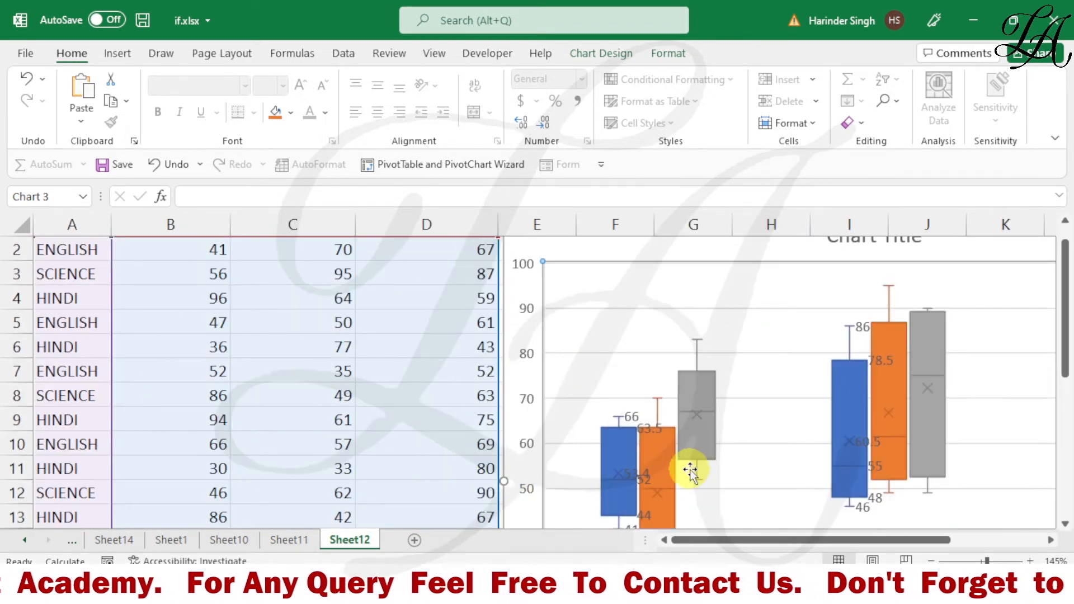
pyautogui.scroll(-2, 691, 471)
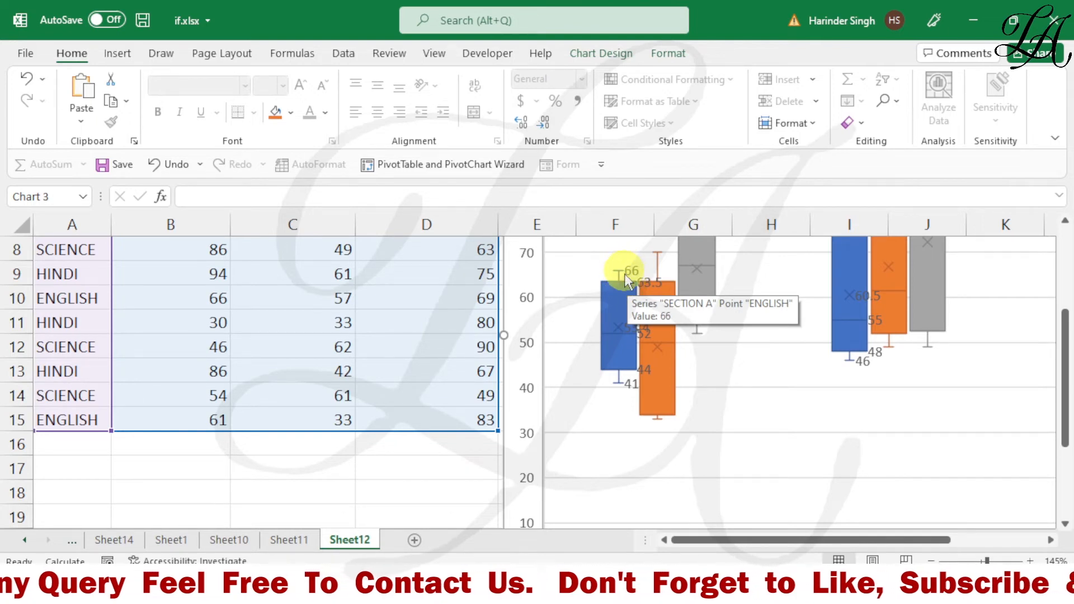
pyautogui.moveTo(621, 333)
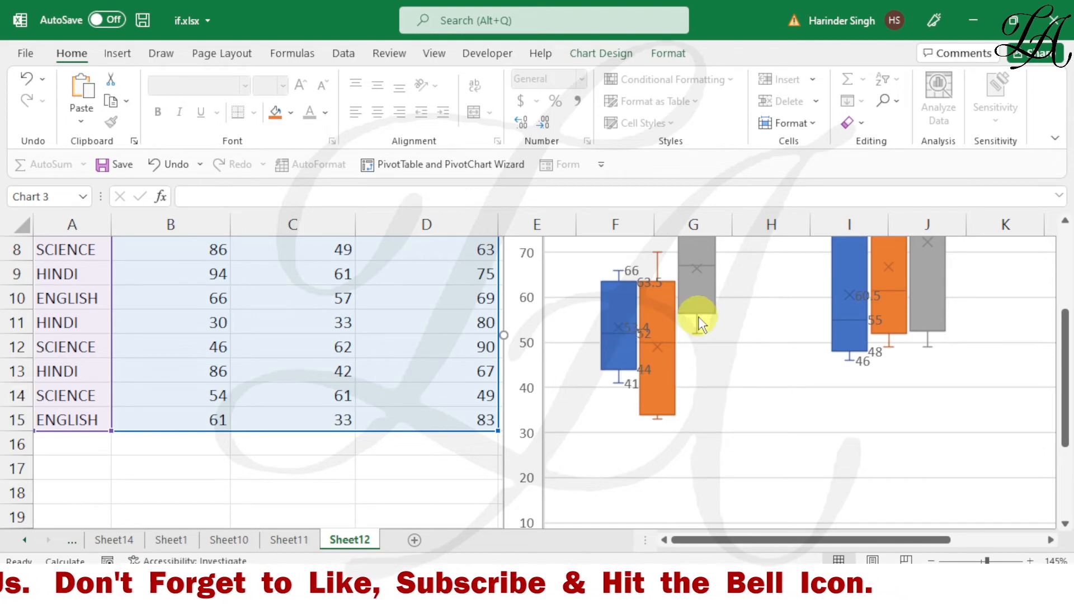
pyautogui.click(671, 315)
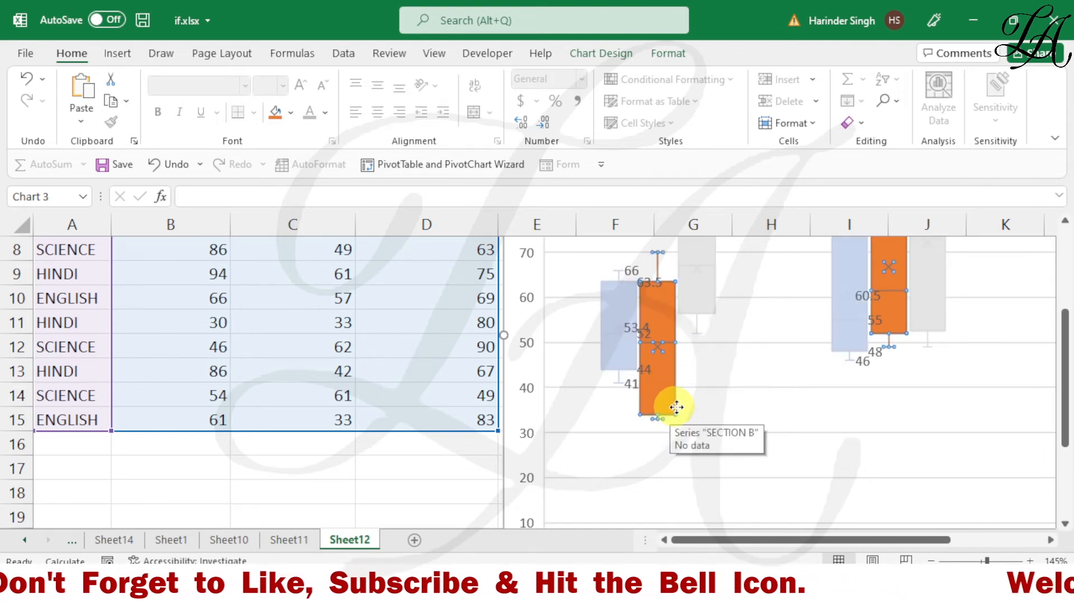
pyautogui.scroll(2, 758, 425)
pyautogui.click(702, 396)
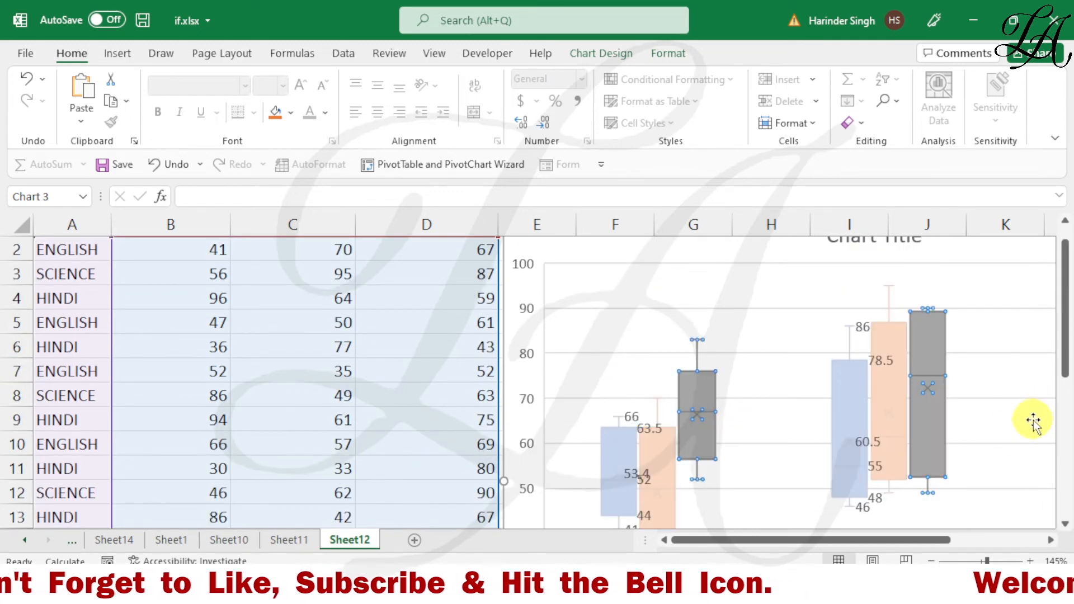
pyautogui.click(846, 404)
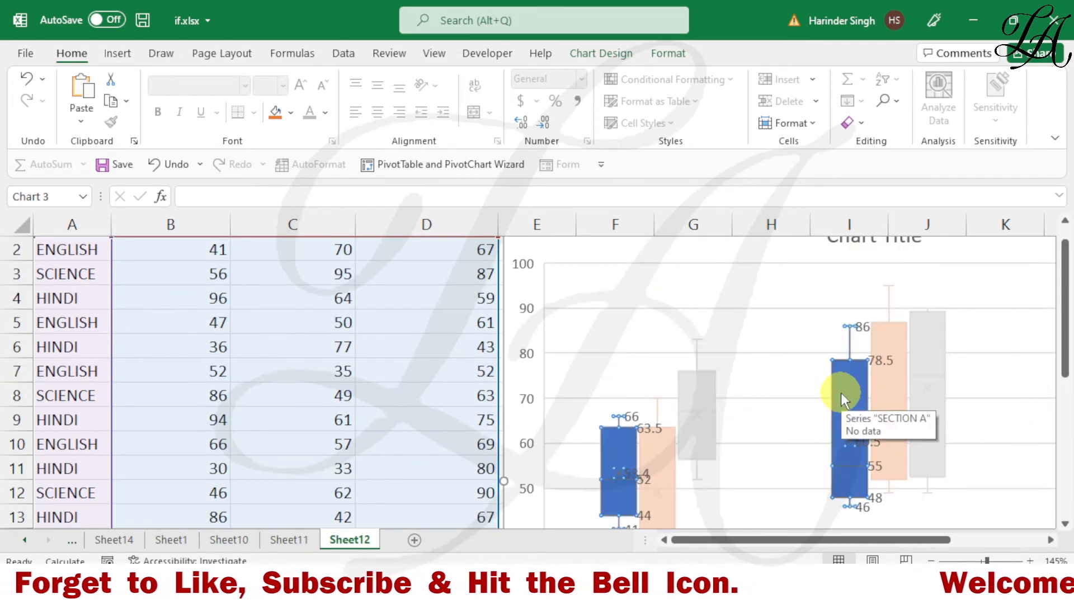
# Show the mean line for the SECTION A series in the box and whisker chart and examine it across the subjects
pyautogui.doubleClick(723, 337)
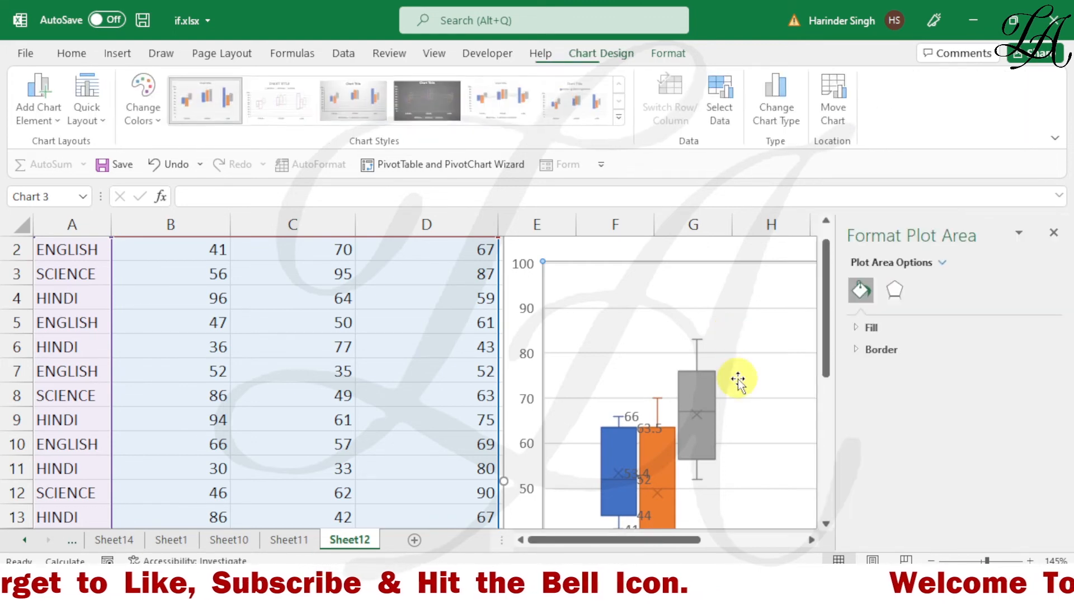
pyautogui.click(895, 290)
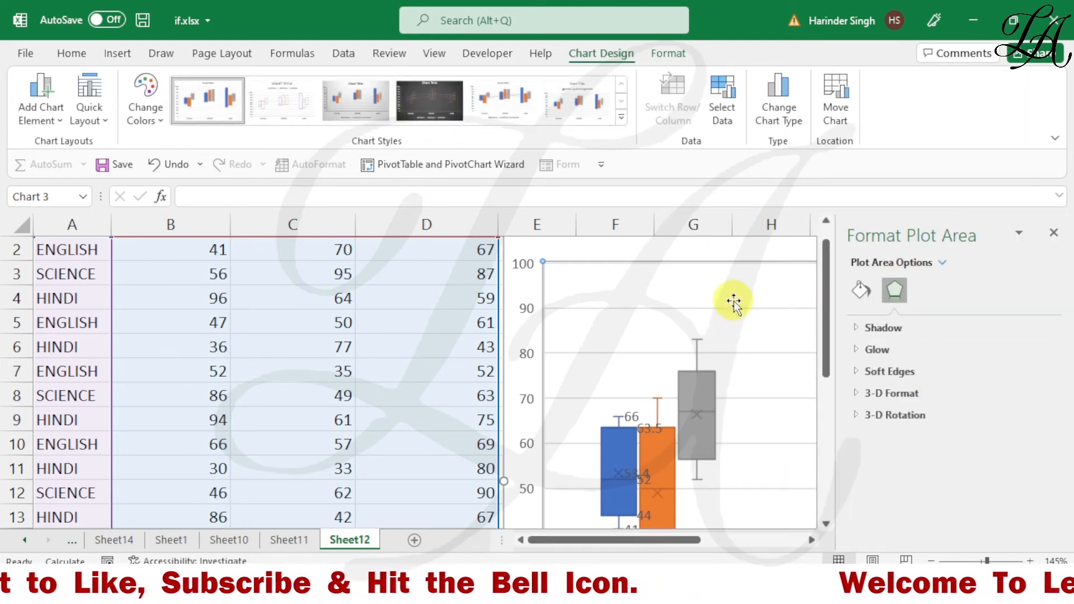
pyautogui.click(628, 459)
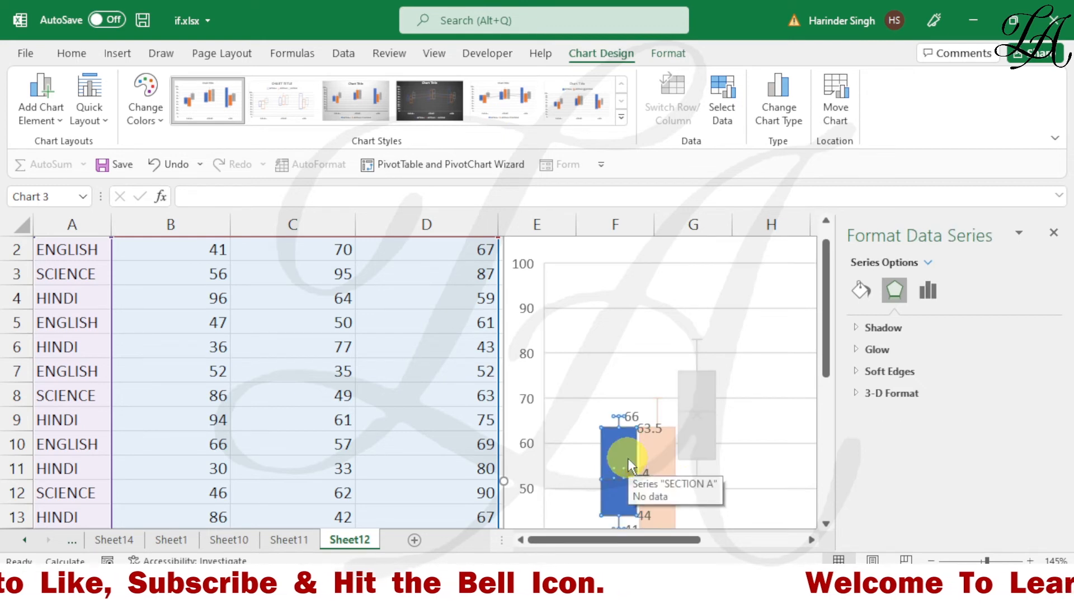
pyautogui.click(928, 292)
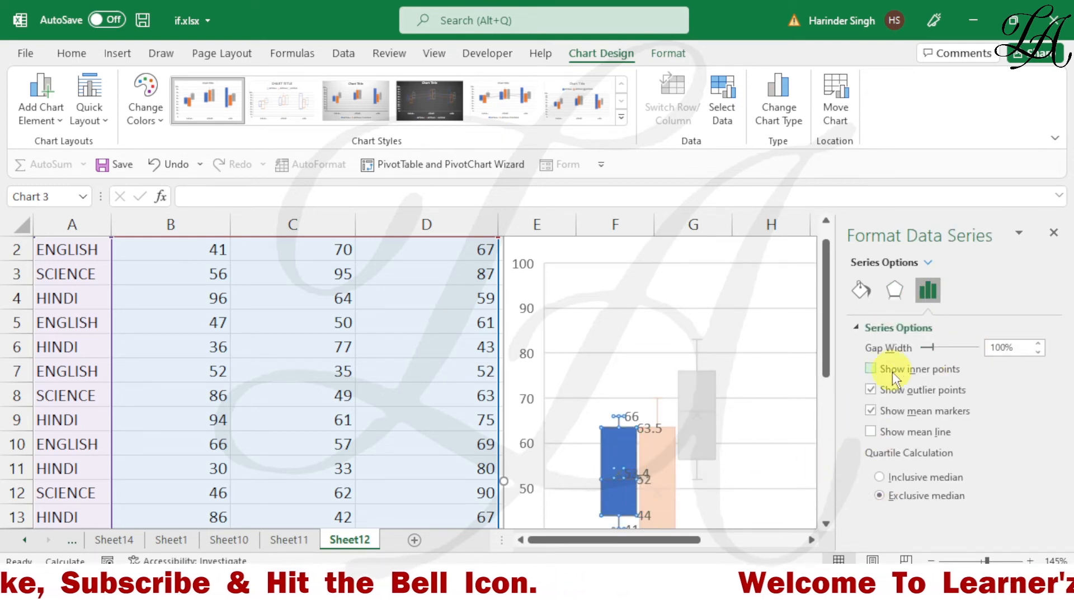
pyautogui.click(874, 432)
pyautogui.scroll(-1, 679, 533)
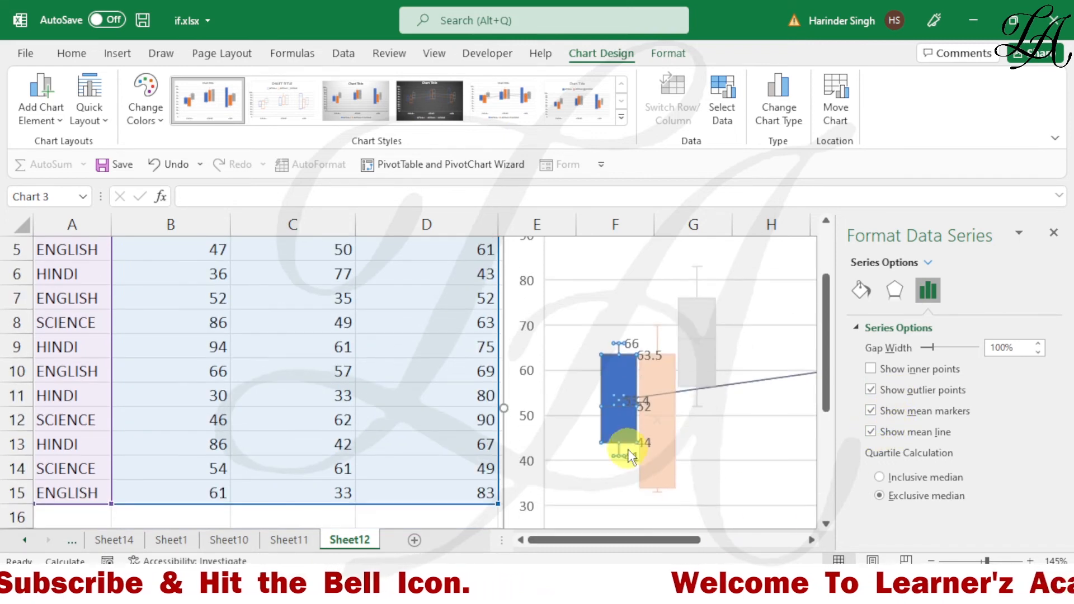
pyautogui.hscroll(1, 659, 539)
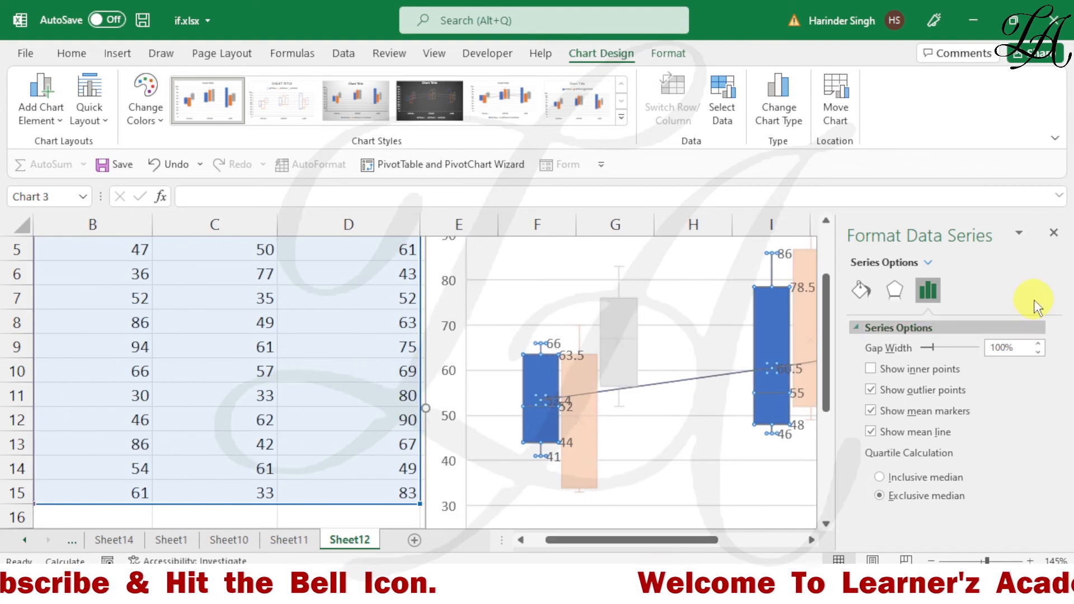
pyautogui.click(1054, 233)
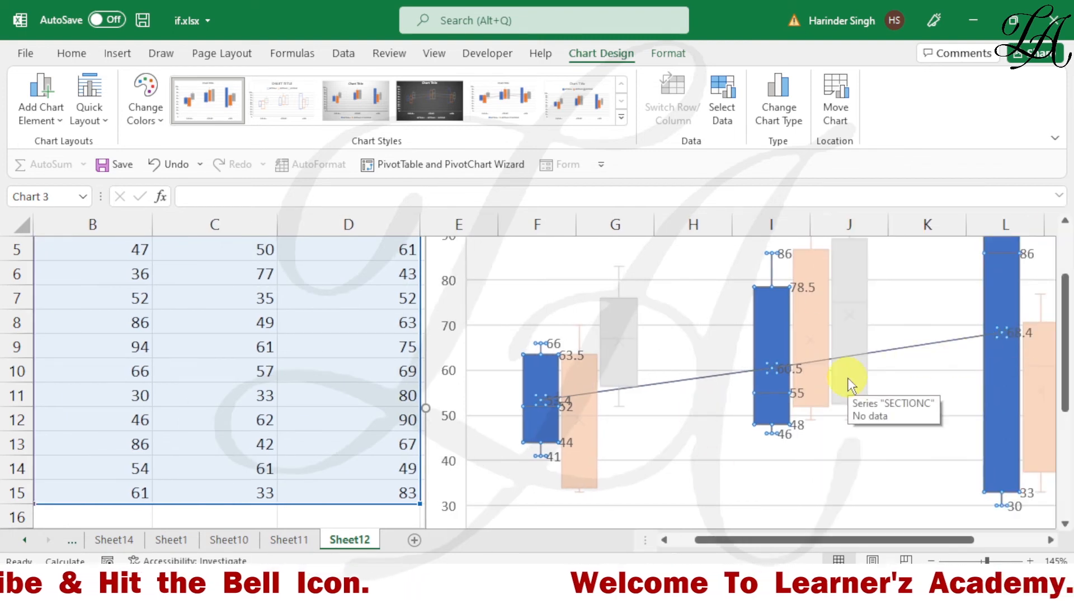
# Show the inner points of the SECTION A series, then deselect the series
pyautogui.doubleClick(764, 395)
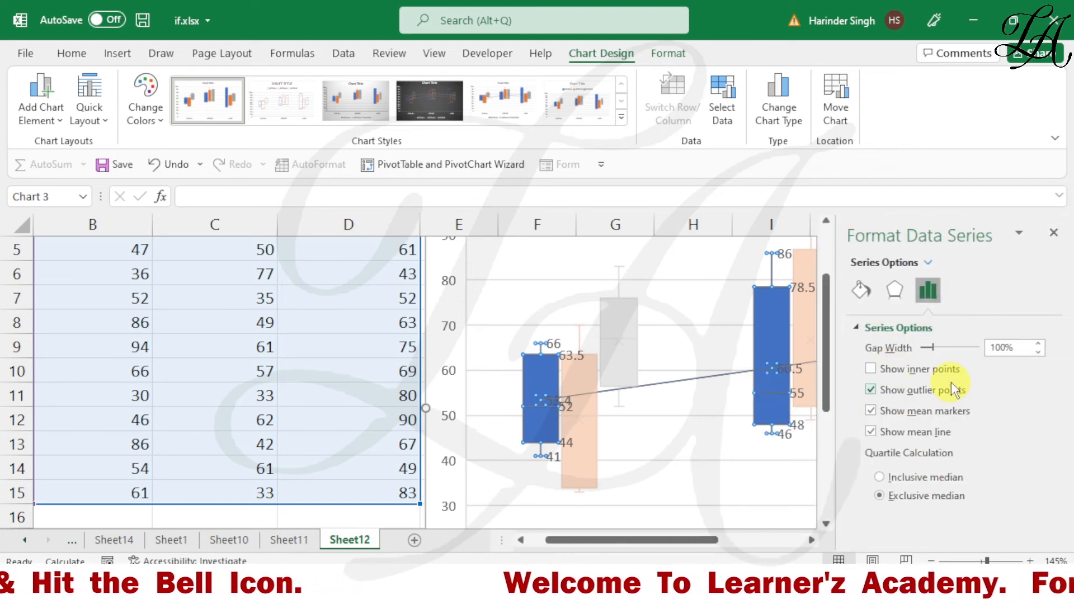
pyautogui.click(871, 369)
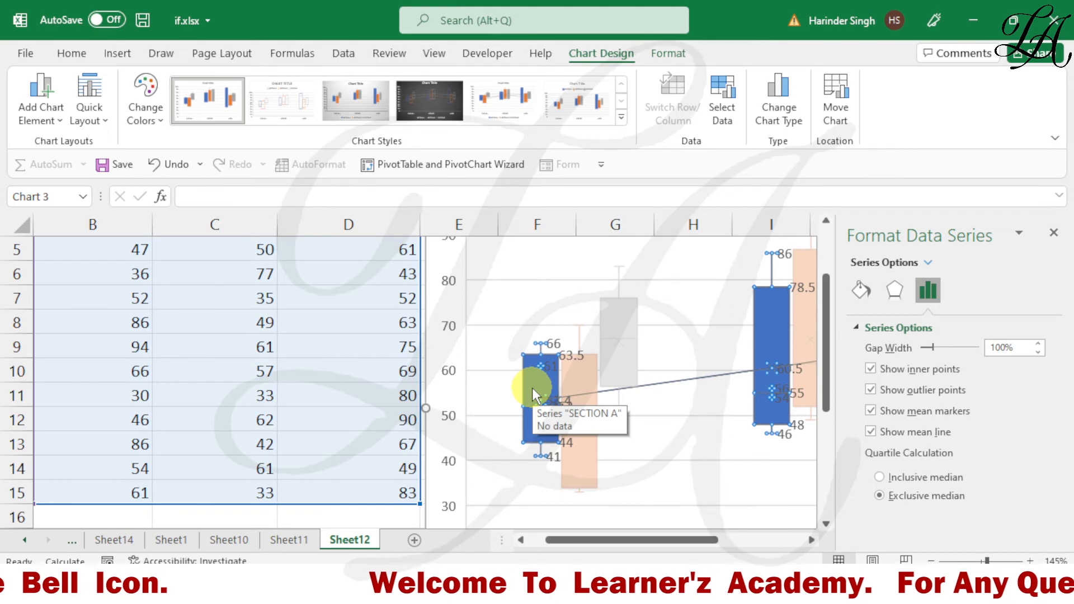
pyautogui.click(765, 475)
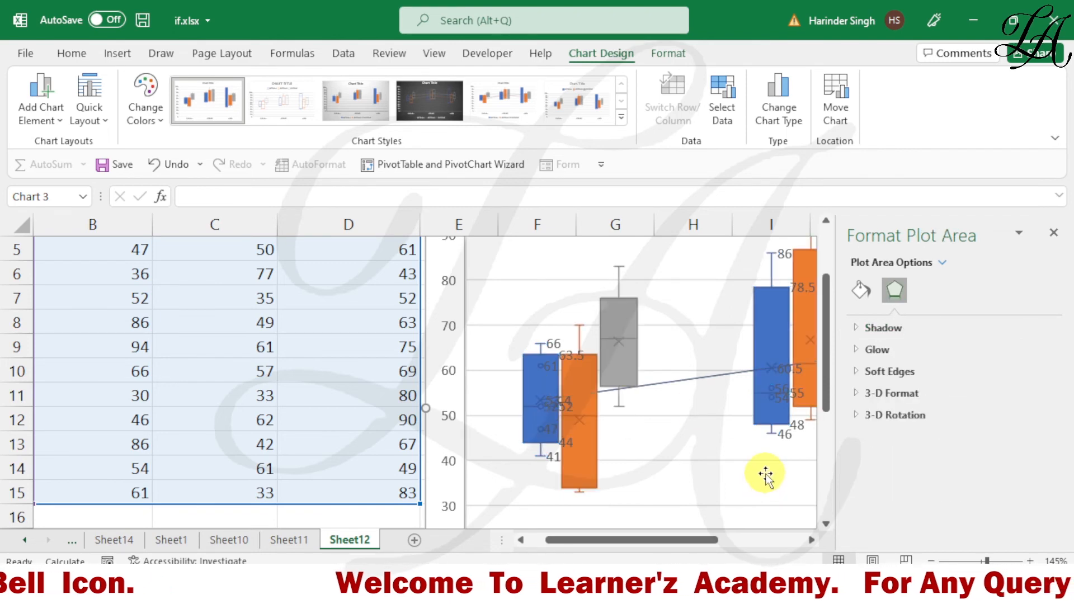